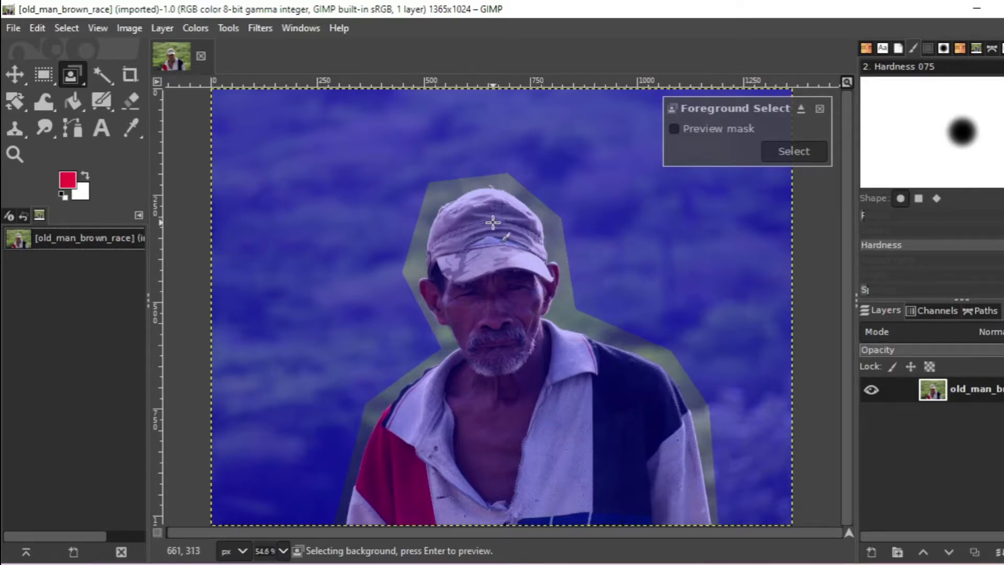
Paint four freehand marking strokes over the man's cap, face, nose and chin
mouse_move(493, 223)
left_mouse_down()
mouse_move(475, 270)
mouse_move(451, 240)
left_mouse_up()
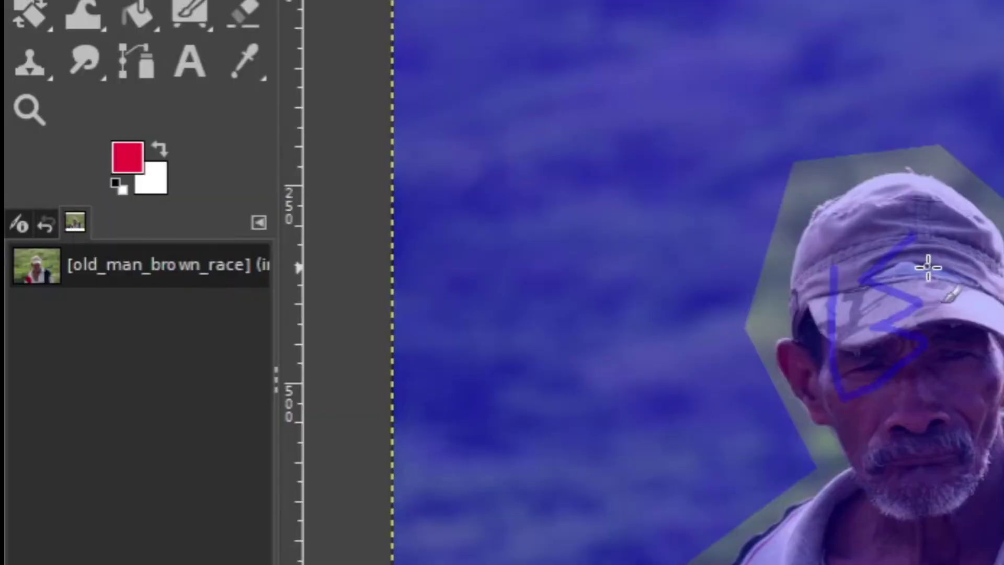
left_click_drag(929, 267, 920, 431)
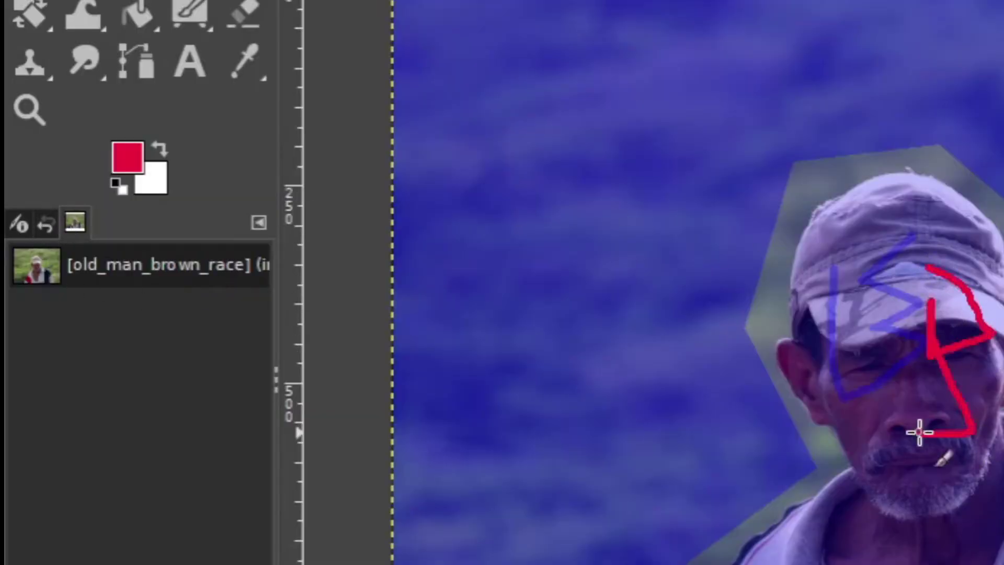
mouse_move(919, 430)
left_mouse_down()
mouse_move(1000, 510)
mouse_move(982, 563)
left_mouse_up()
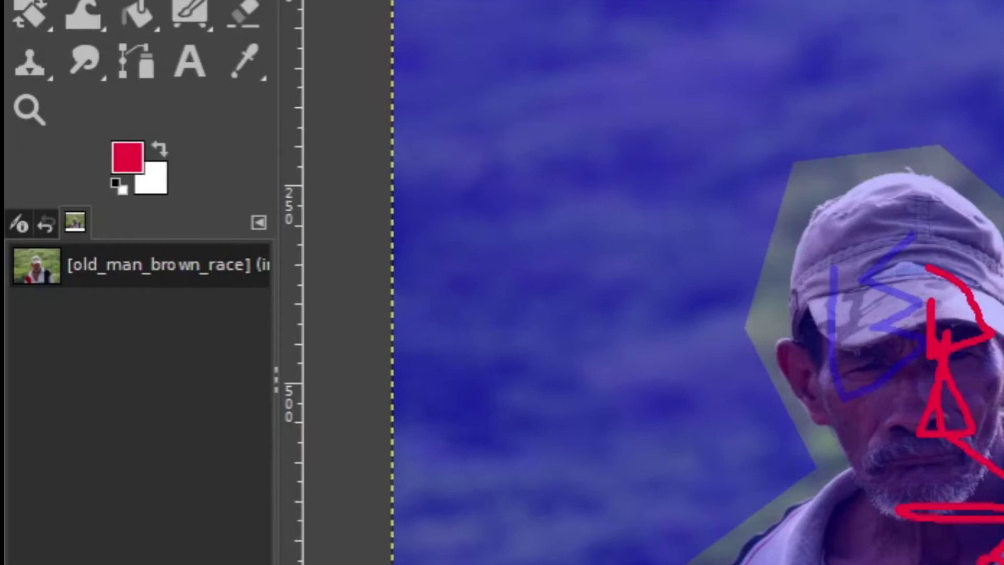
left_click_drag(894, 564, 914, 544)
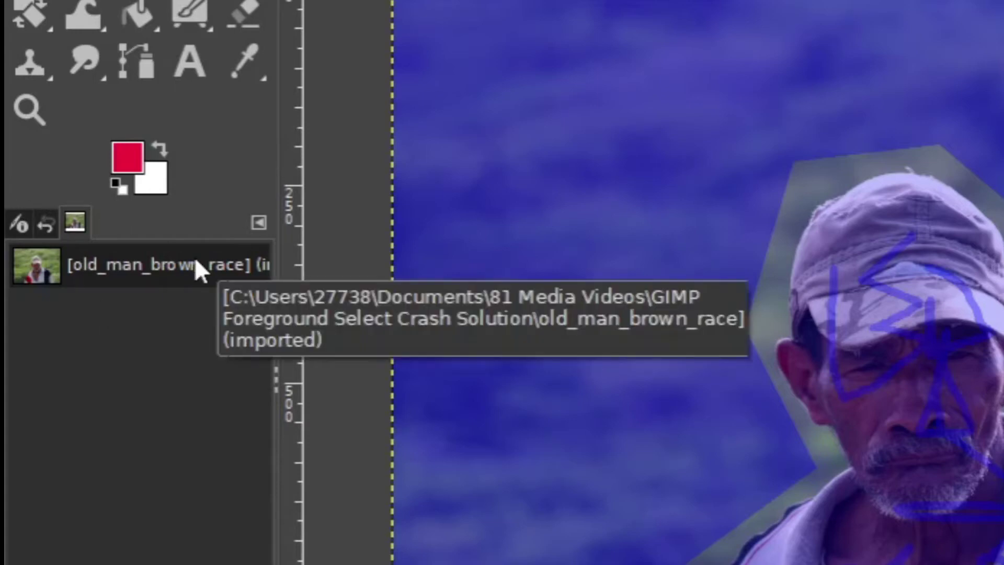
Dock a Tool Options tab showing the Foreground Select settings beside the images list
left_click(260, 222)
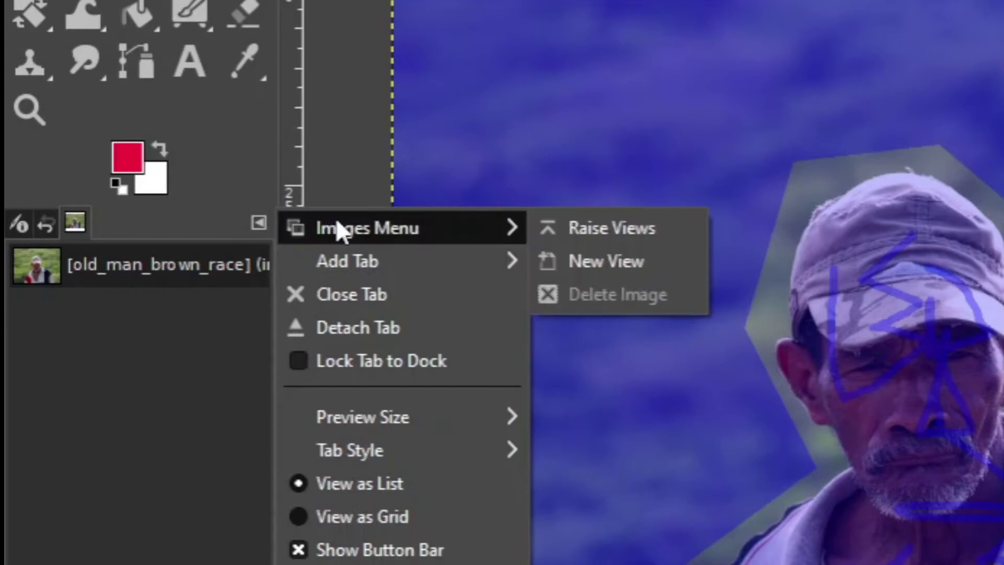
mouse_move(347, 386)
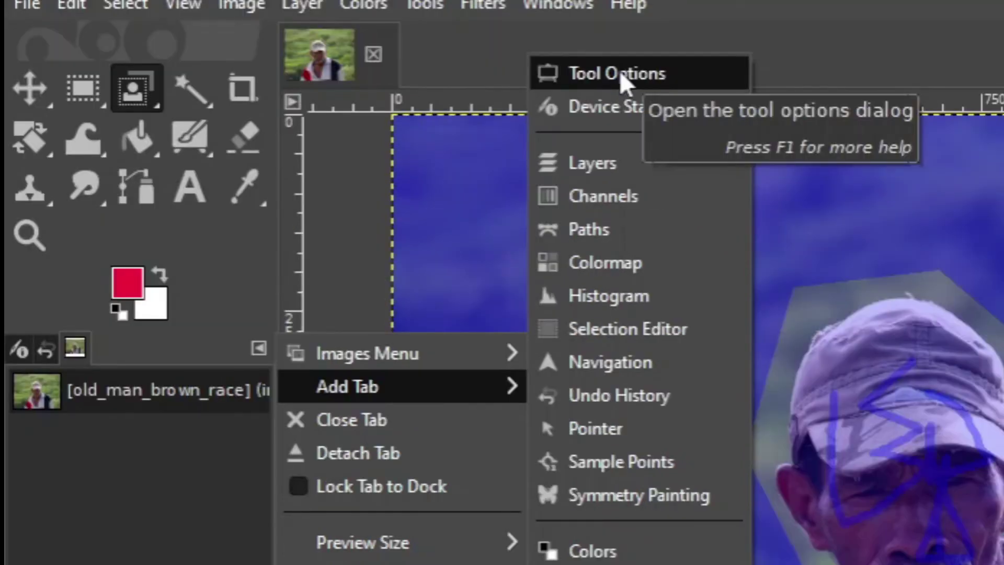
left_click(621, 77)
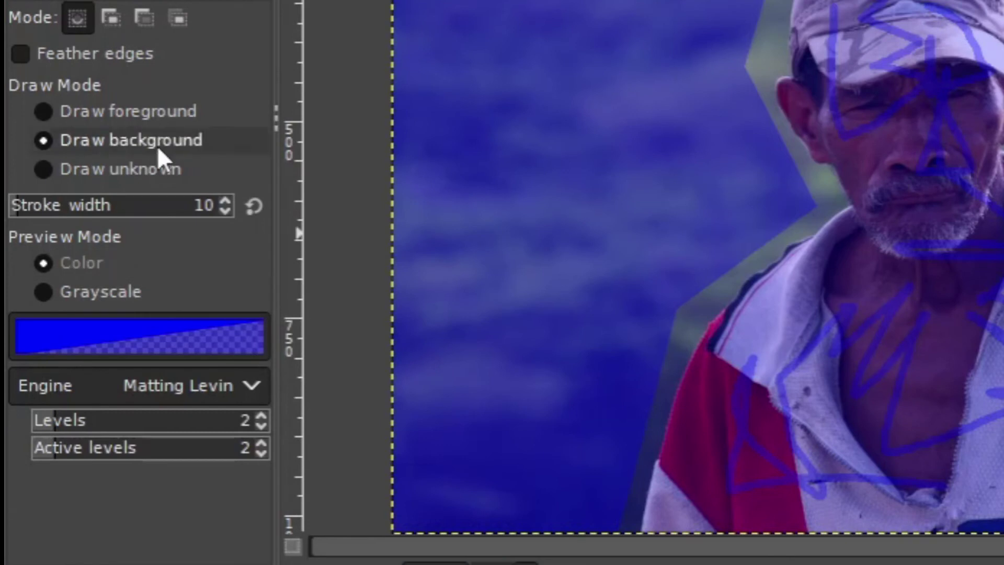
Set stroke width to 29, paint a thick background stroke over the face, then choose Draw foreground
left_click(225, 200)
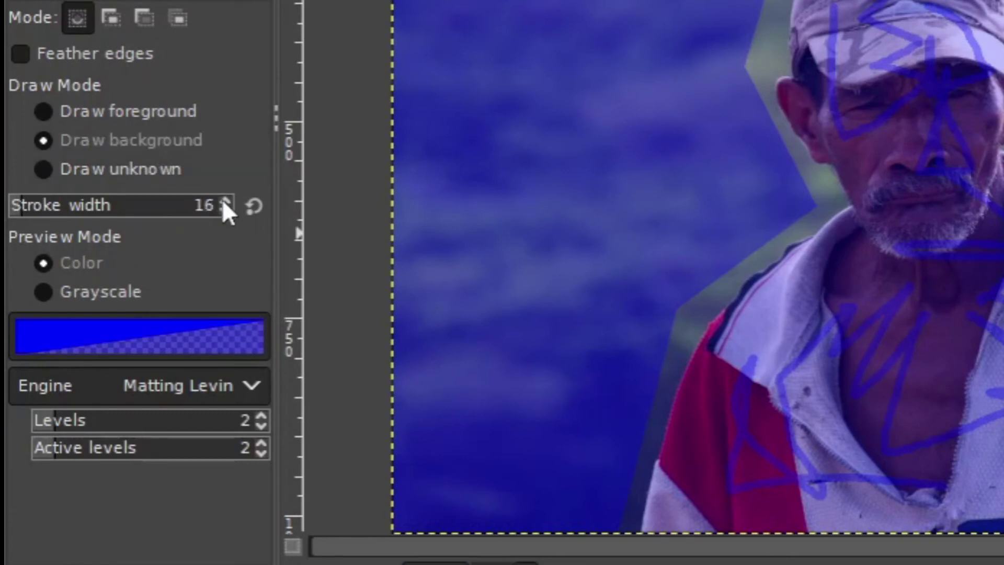
left_click_drag(915, 49, 926, 162)
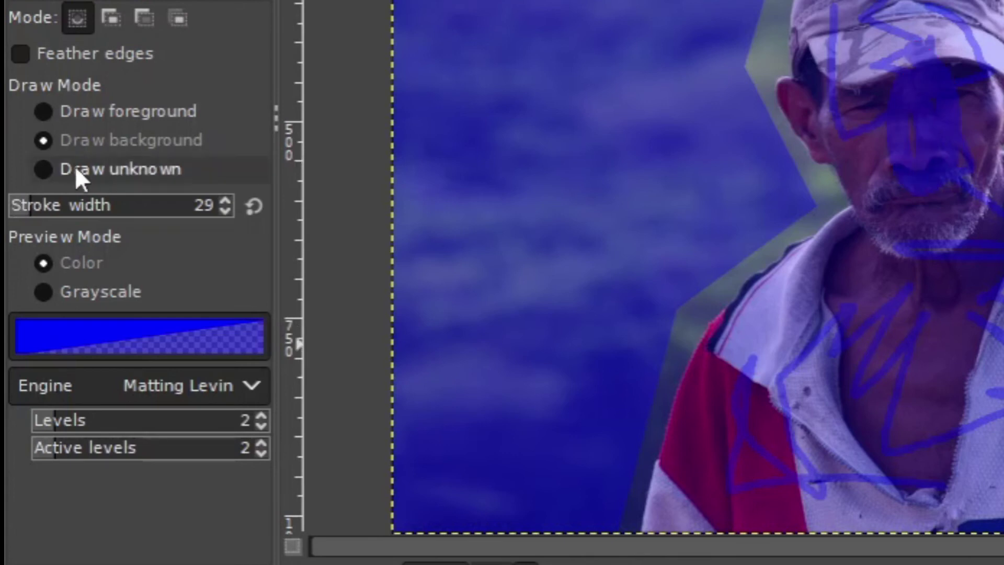
left_click(53, 115)
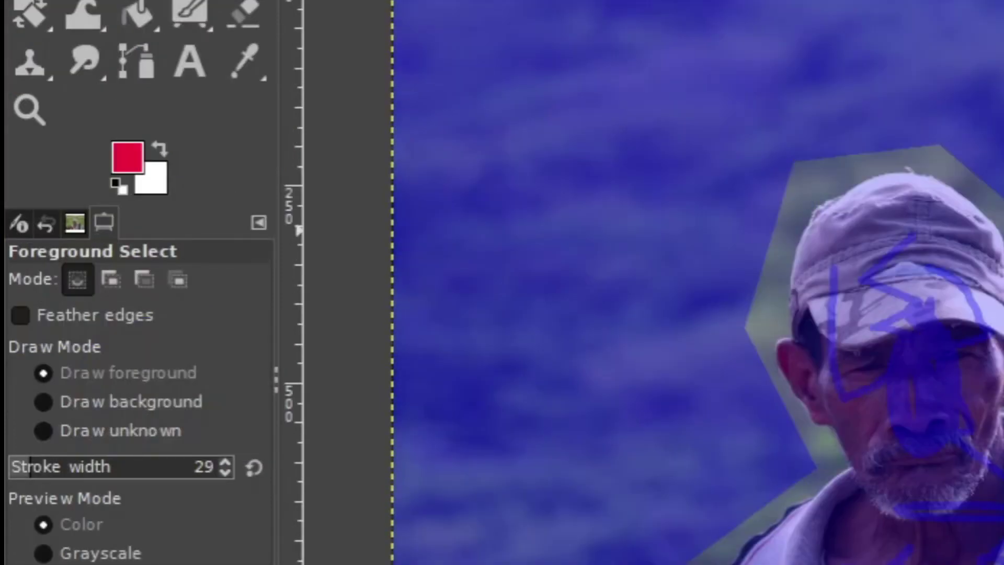
Dock a Histogram tab displaying the photo's value distribution
left_click(260, 225)
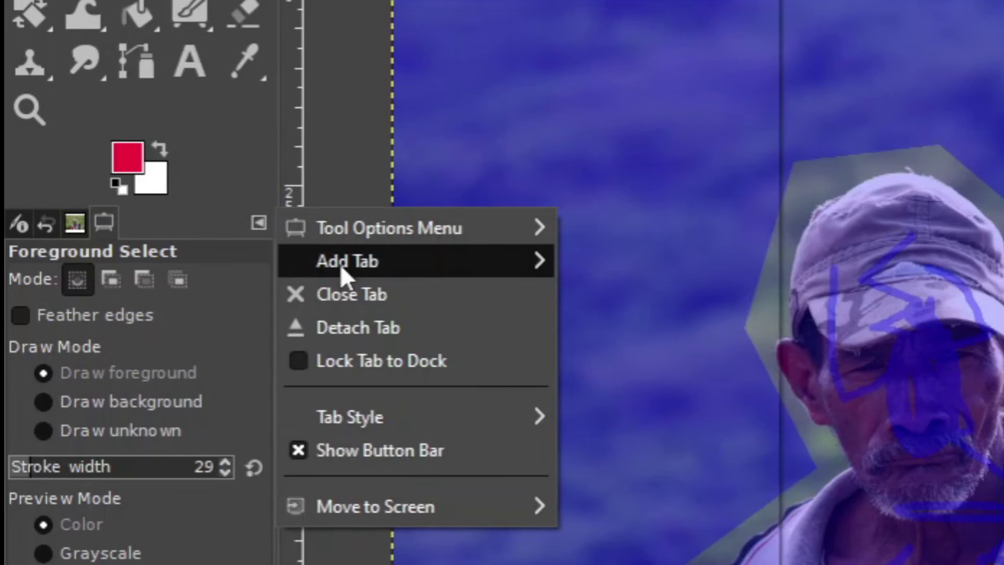
mouse_move(347, 261)
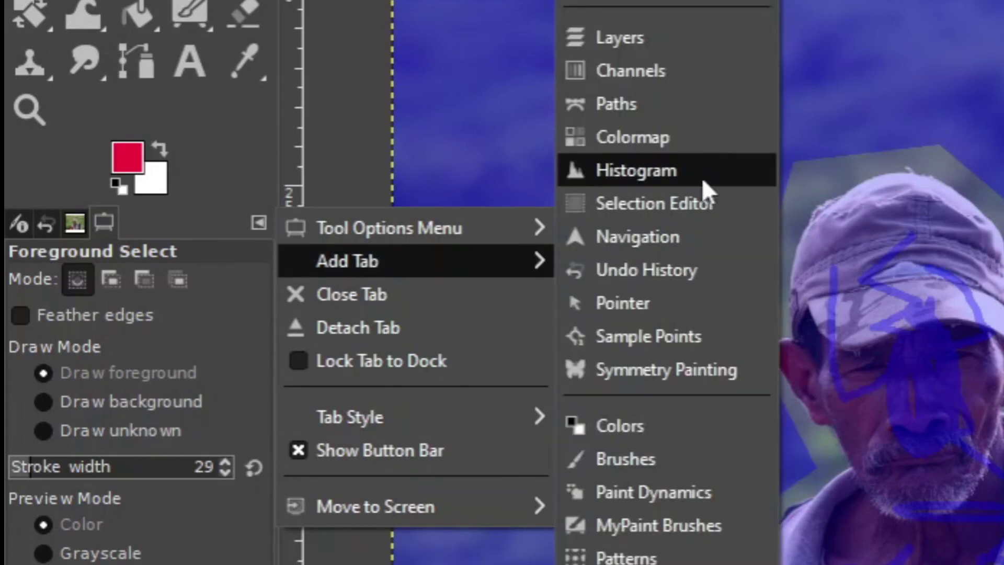
left_click(702, 179)
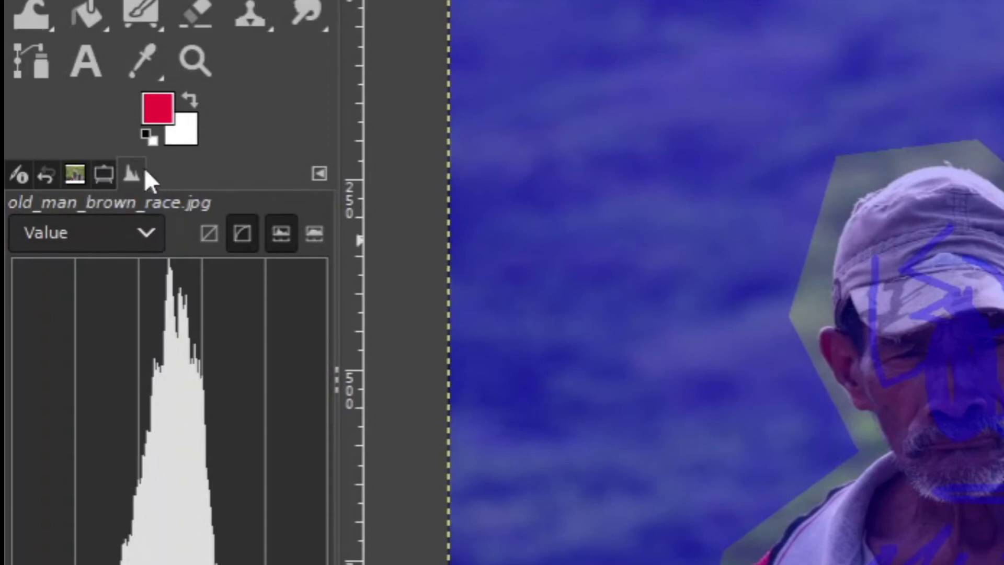
Close the Histogram tab so the Foreground Select settings reappear
left_click(319, 173)
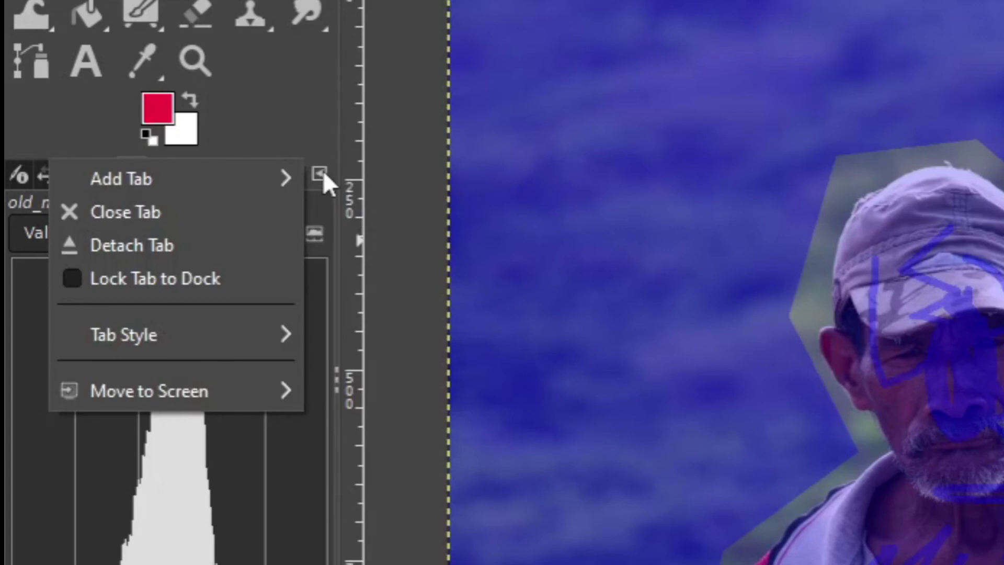
left_click(187, 216)
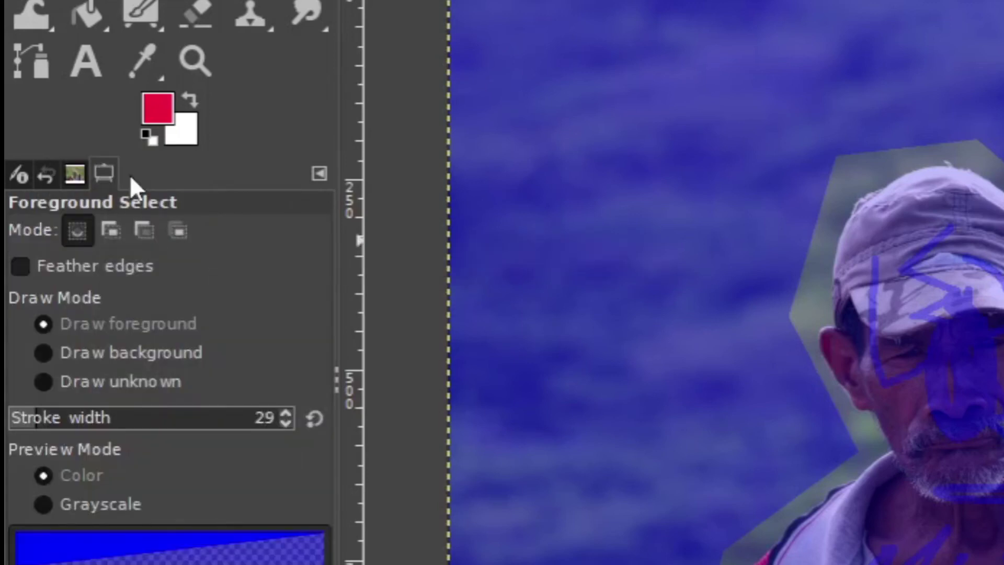